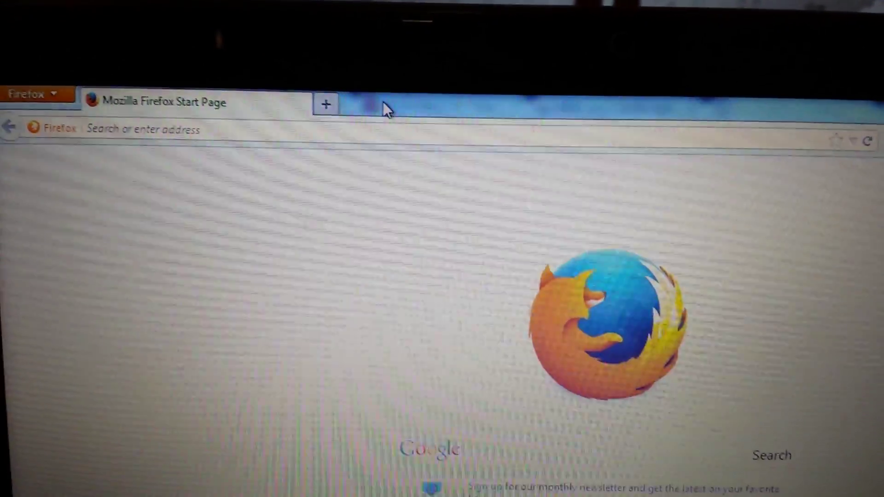
Turn on the Menu Bar from the tab bar's right-click menu
right_click(387, 115)
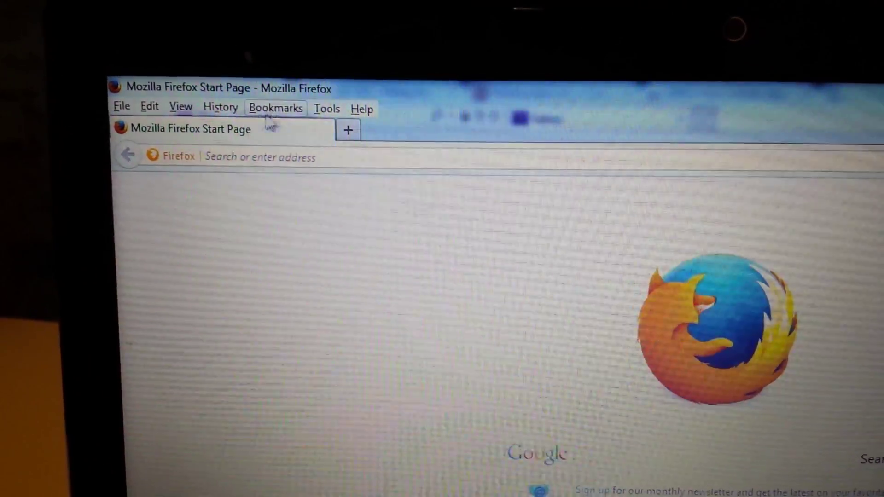
left_click(215, 107)
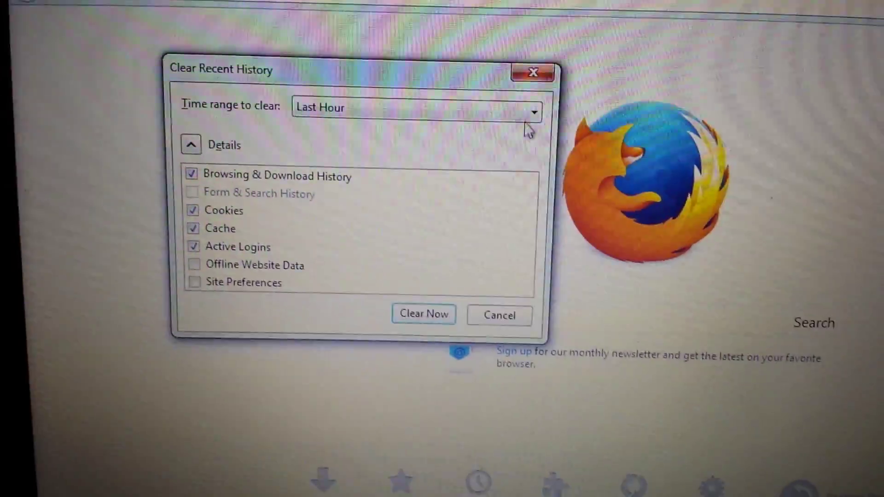
left_click(535, 119)
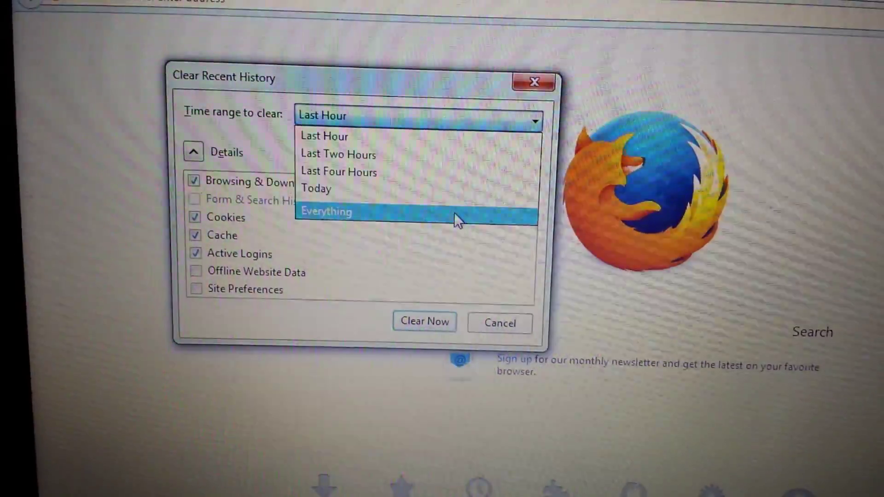
left_click(456, 207)
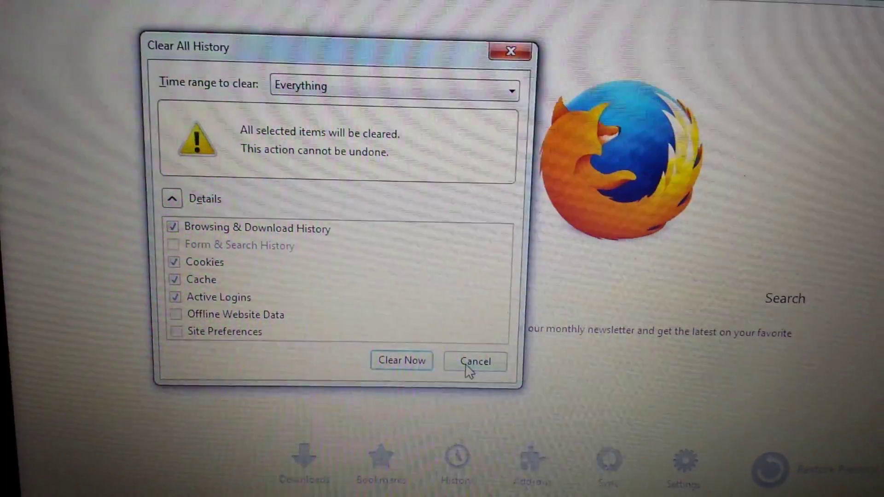
left_click(470, 366)
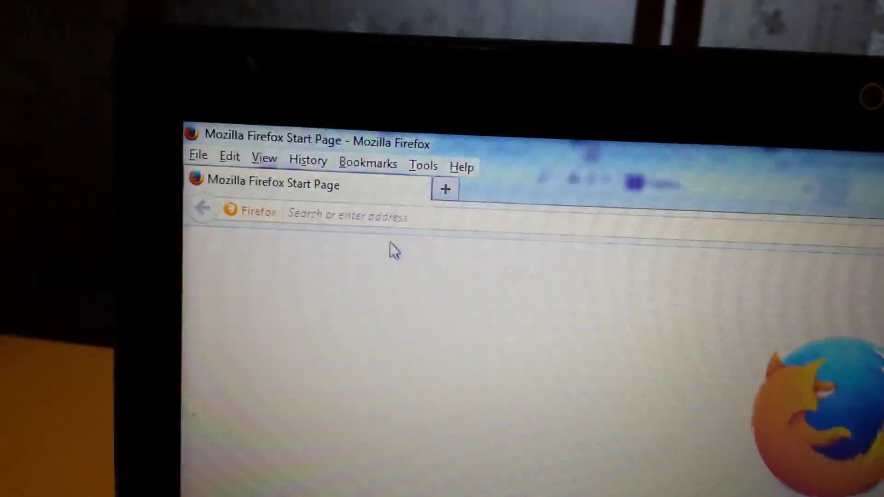
Show All History in the Library and select the first Adobe Flash Player entry
left_click(370, 165)
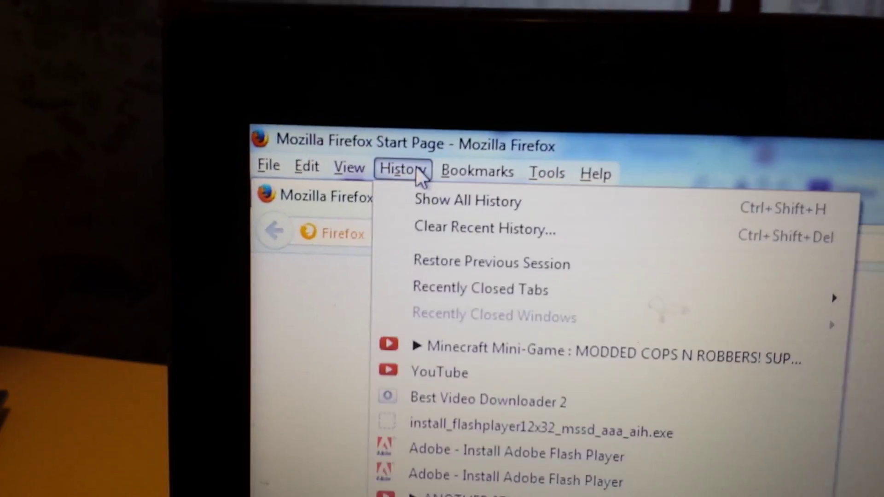
left_click(425, 220)
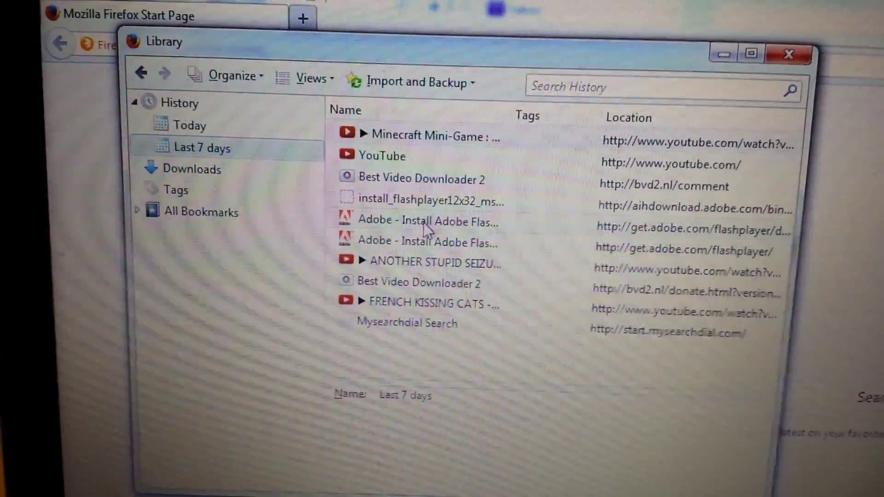
left_click(435, 215)
Delete the Adobe install page and install_flashplayer12x32_mssd_aaa_aih.exe entries from history
right_click(433, 214)
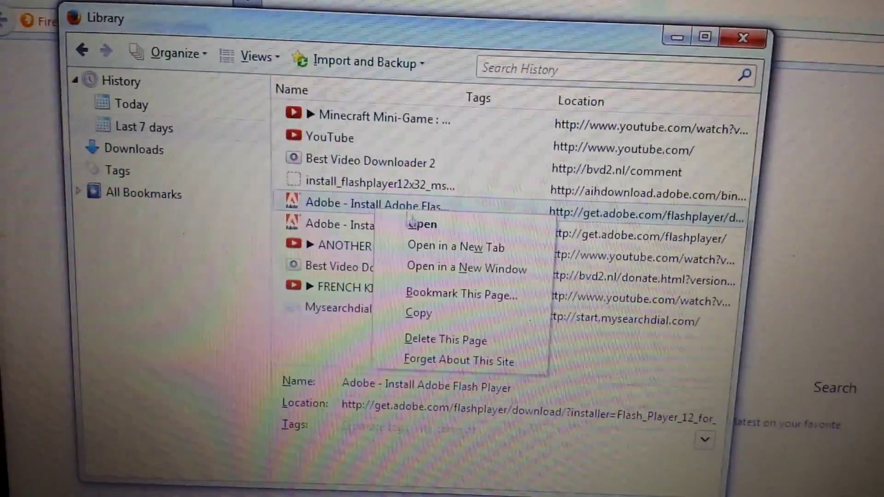
left_click(432, 343)
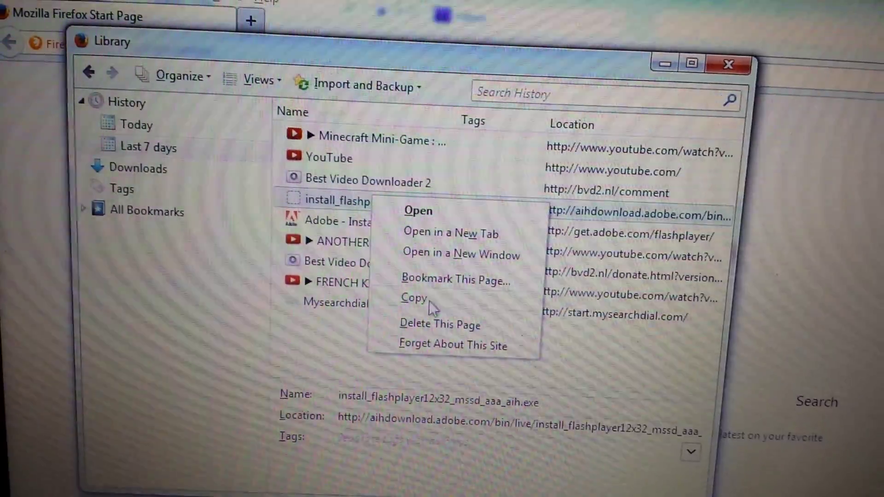
left_click(421, 320)
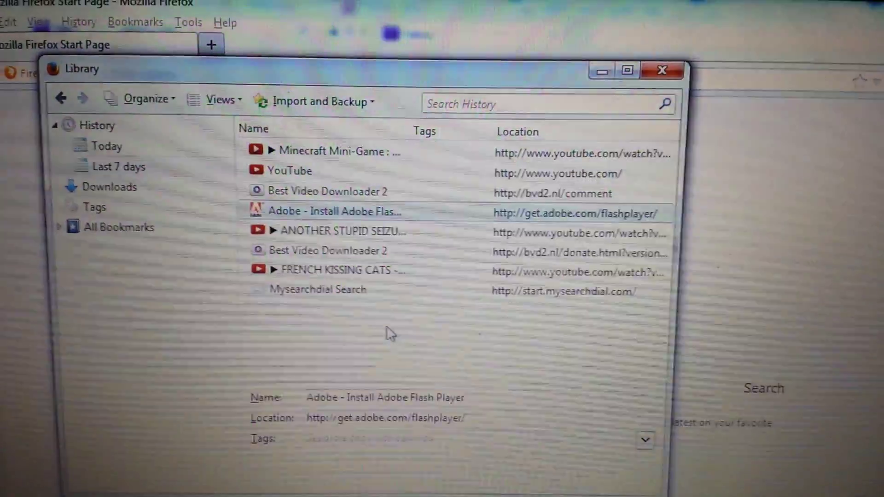